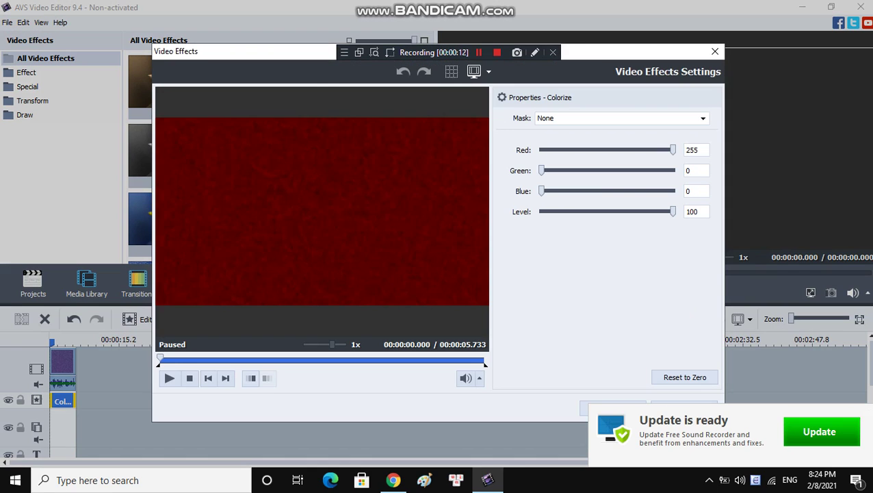
- Set the Colorize effect to Red 200, Green 100 and Blue 50, and play a short preview of the clip
left_click_drag(673, 149, 644, 150)
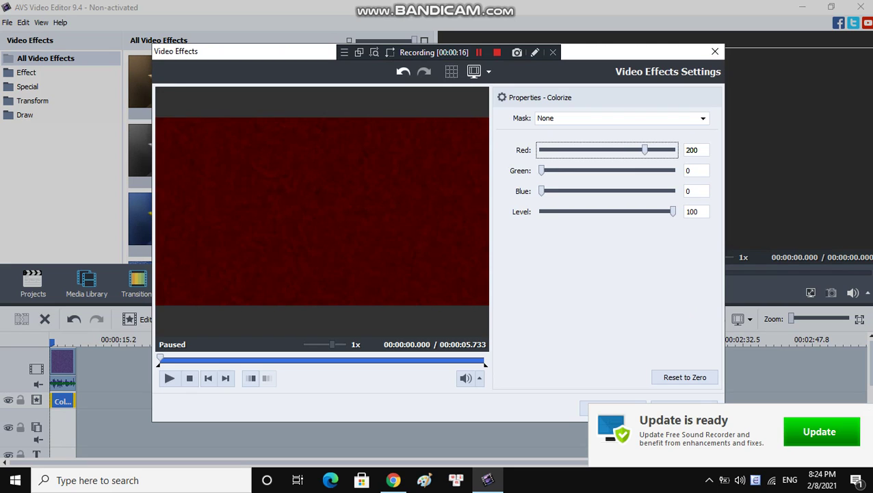
left_click_drag(542, 170, 594, 170)
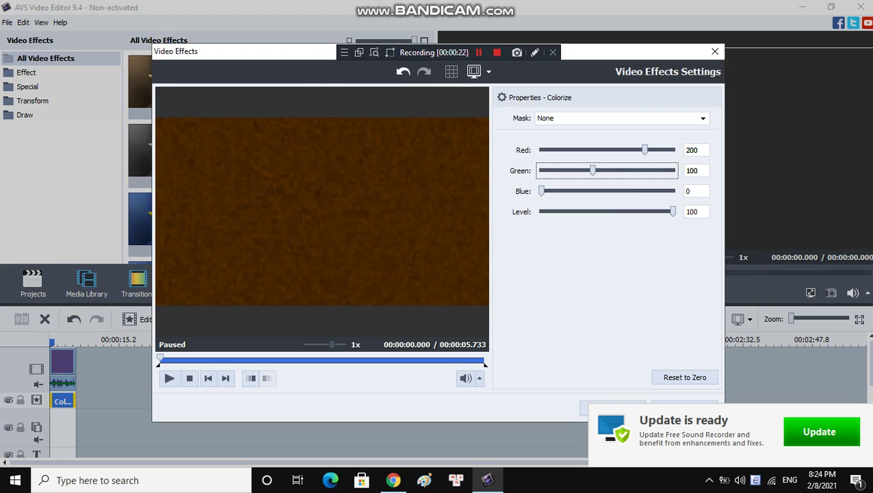
left_click_drag(542, 191, 567, 191)
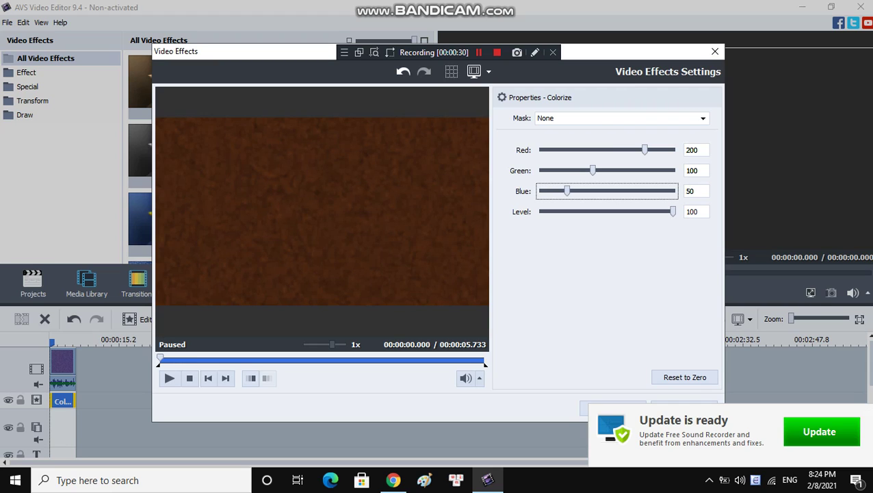
left_click(169, 377)
left_click(169, 378)
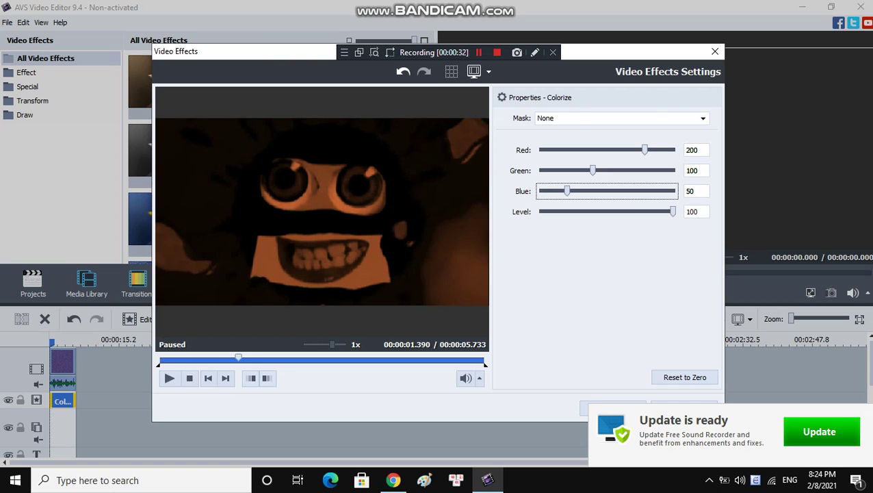
- Set the Colorize effect to Red 255, Green 100 and Blue 255, and apply the settings
left_click_drag(593, 170, 673, 170)
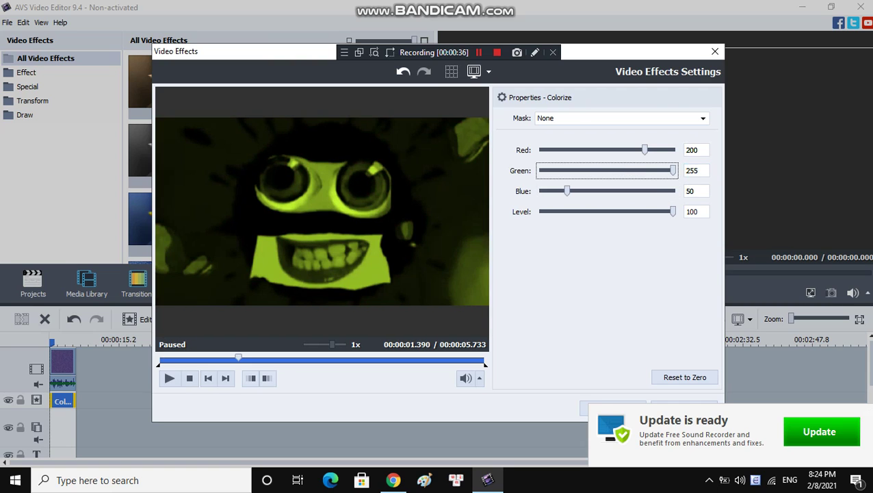
key("shift+Tab")
key("End")
left_click_drag(567, 191, 594, 171)
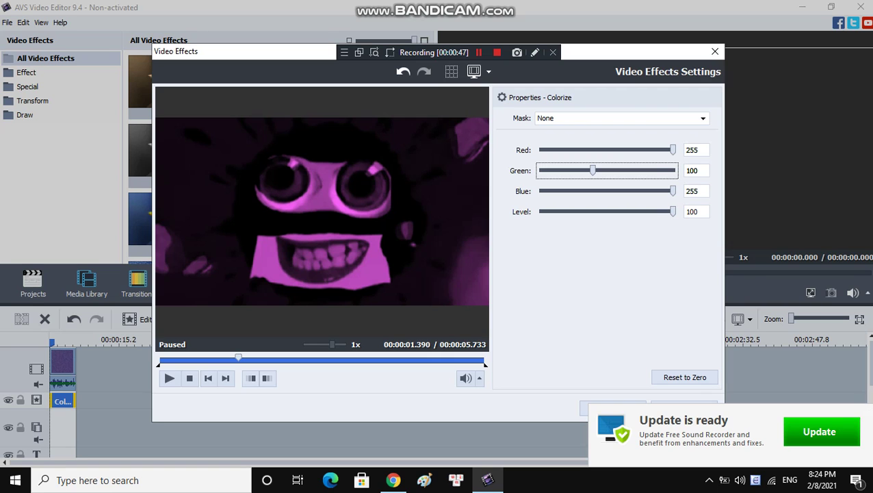
left_click(585, 408)
- Add a second video effects line and place the Invert effect on it, spanning the clip's length
right_click(39, 400)
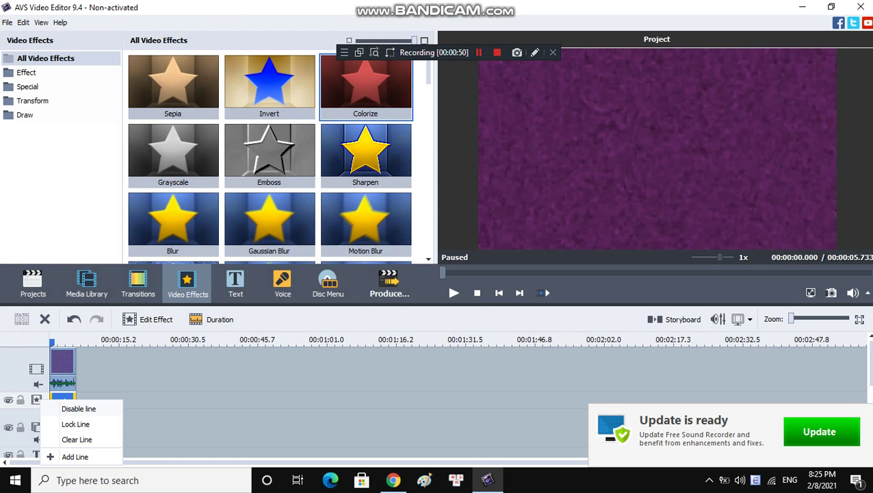
left_click(75, 456)
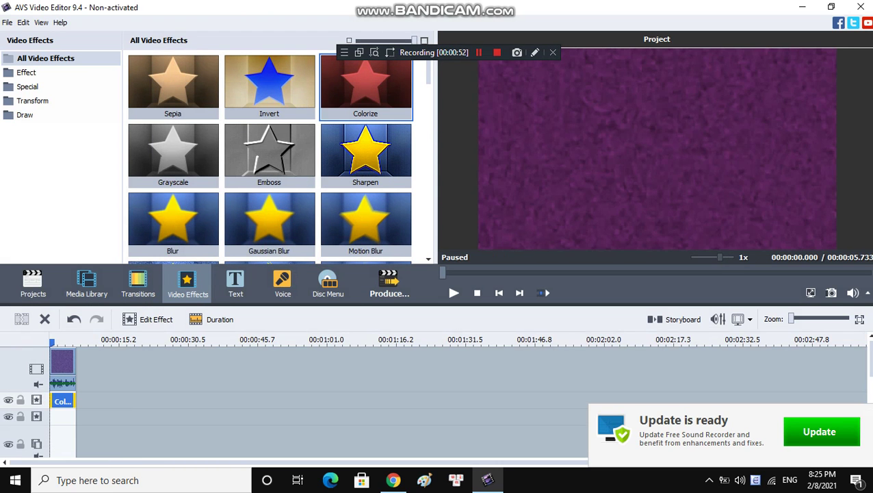
left_click_drag(269, 86, 53, 417)
left_click_drag(321, 417, 76, 417)
left_click(76, 417)
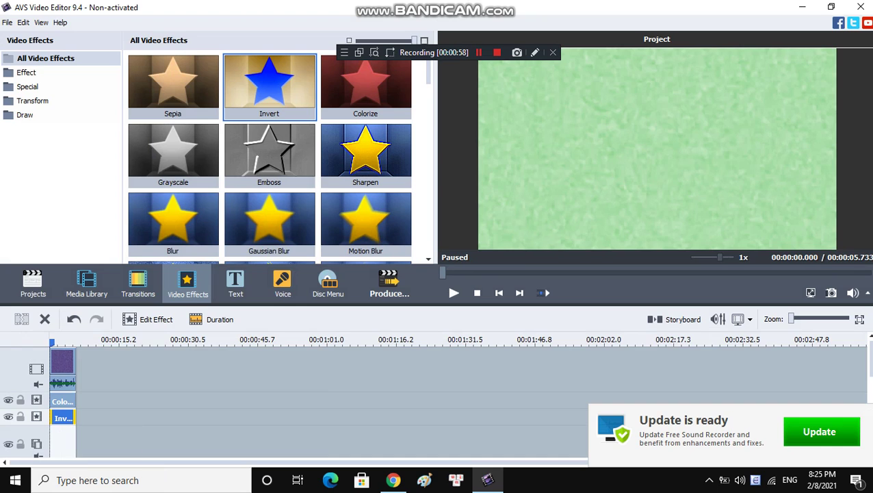
- Add a third video effects line and place the Wave transform effect on it, spanning the clip's length
right_click(38, 417)
left_click(55, 392)
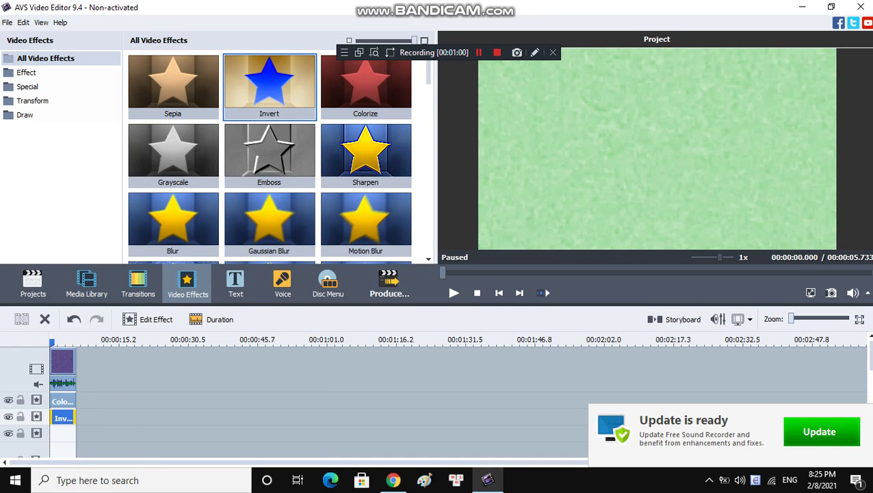
left_click(33, 101)
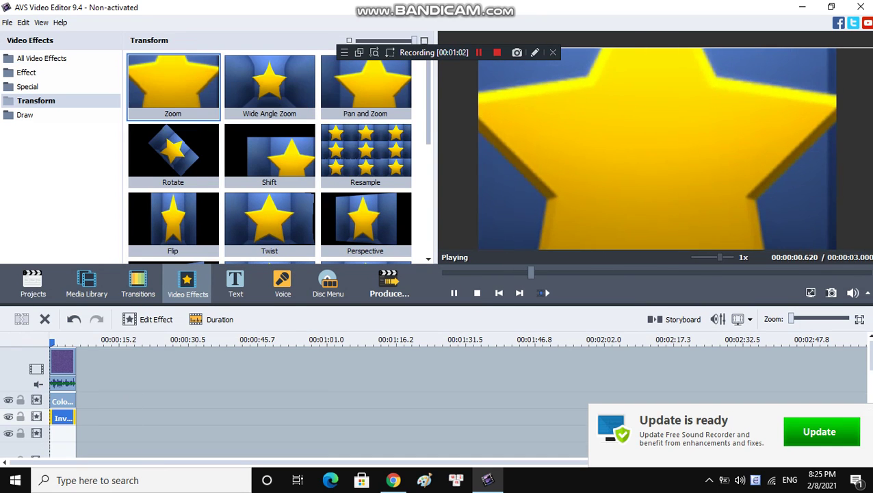
scroll(270, 157, "down", 5)
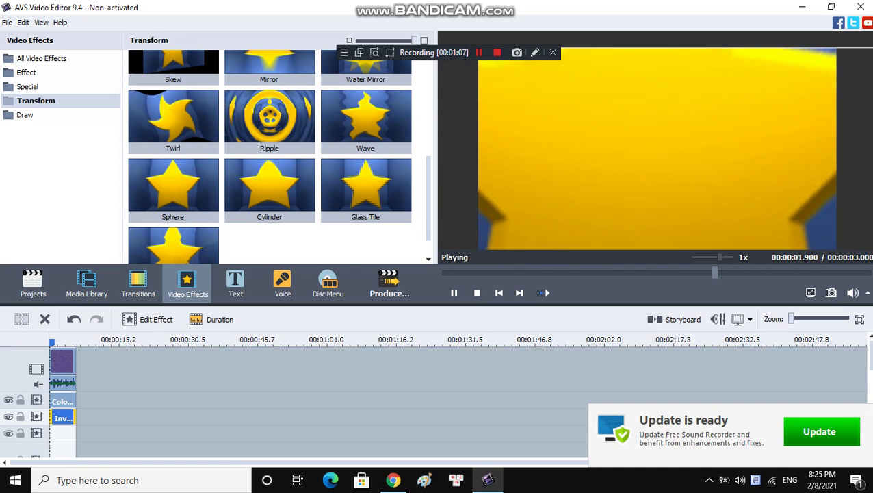
left_click_drag(365, 120, 75, 435)
left_click_drag(321, 435, 162, 435)
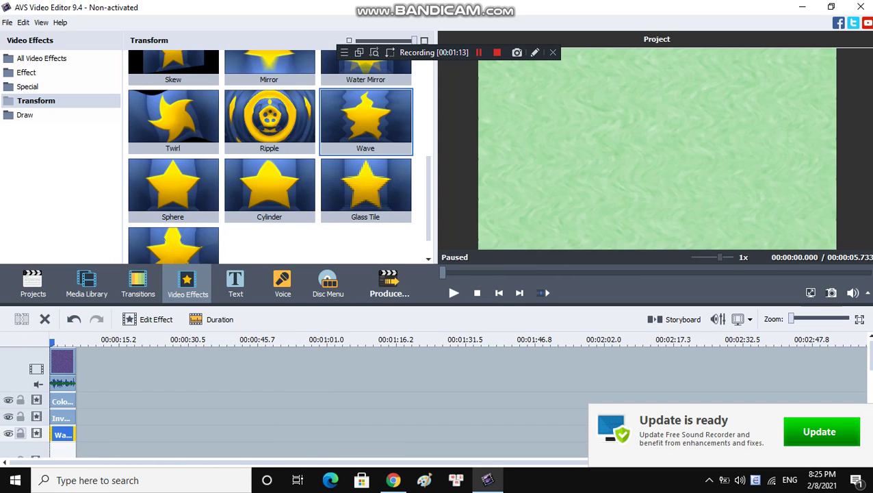
- Add a fourth video effects line and place another Wave effect on it below the first Wave
right_click(34, 431)
left_click(69, 406)
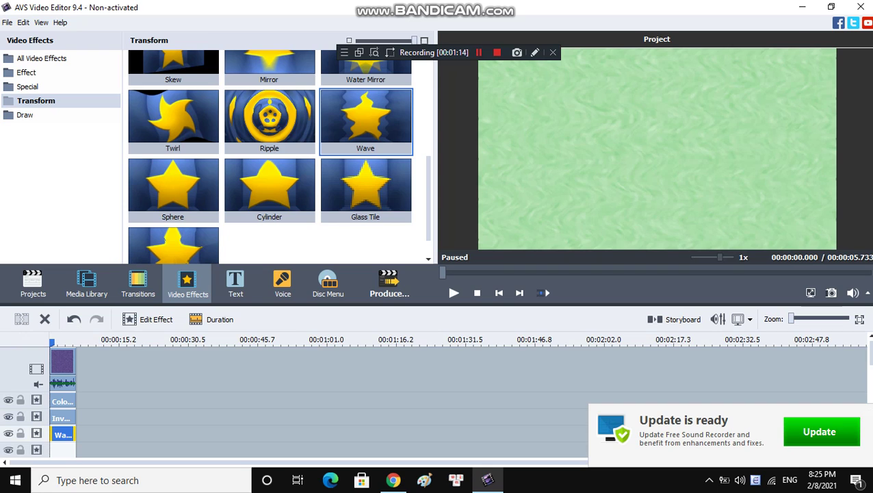
left_click_drag(173, 117, 234, 151)
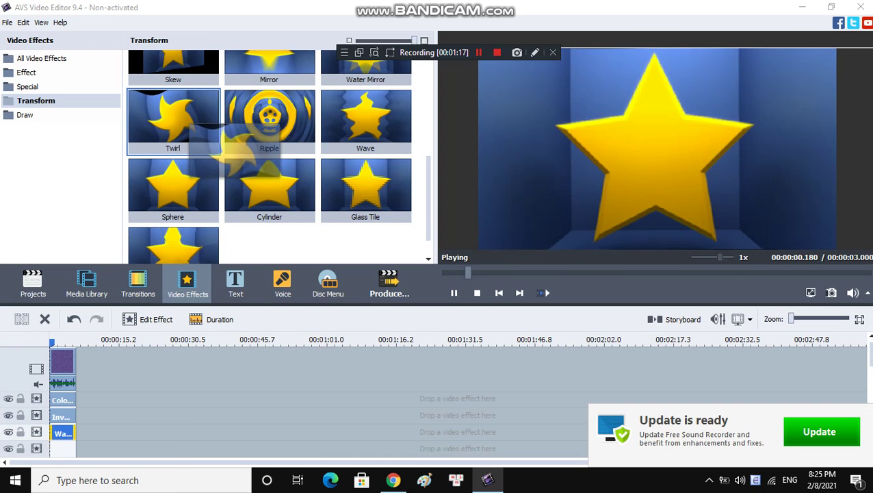
left_click_drag(365, 120, 119, 450)
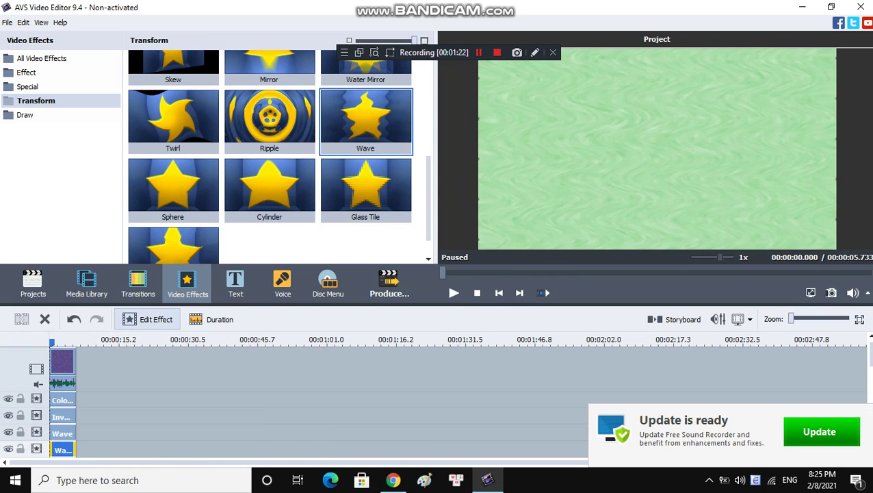
- Edit the fourth line's Wave effect, setting Peaks to 1 and Amplitude to 100
left_click(151, 320)
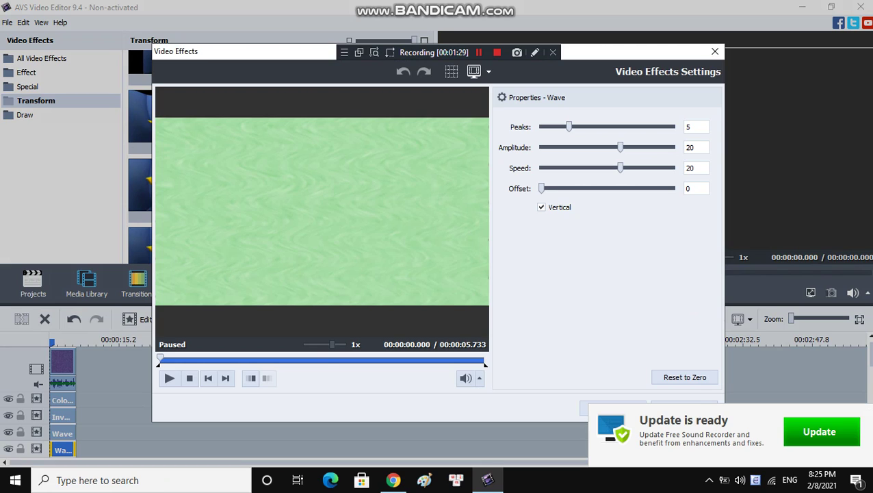
left_click(569, 126)
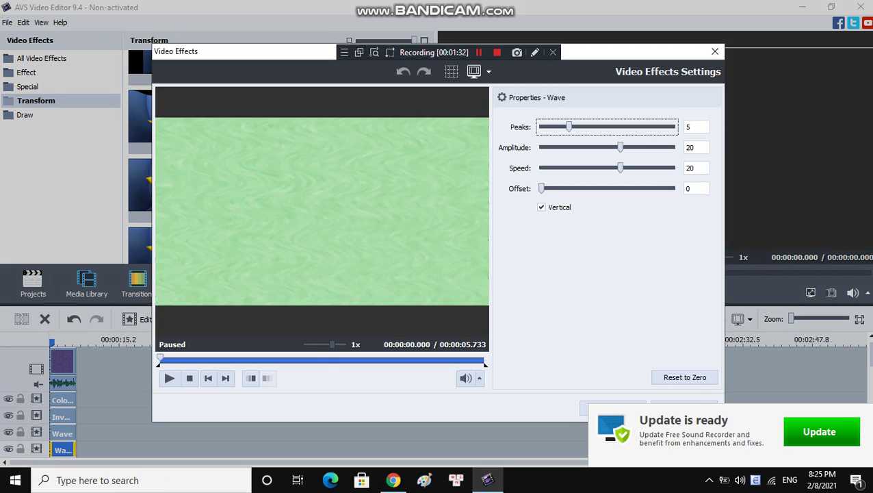
key("Left")
key("Left")
key("Left")
key("Left")
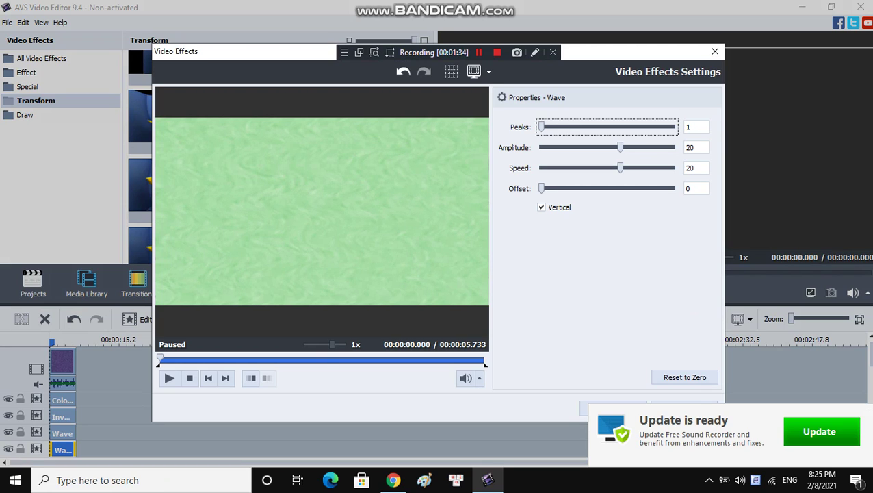
key("Tab")
key("End")
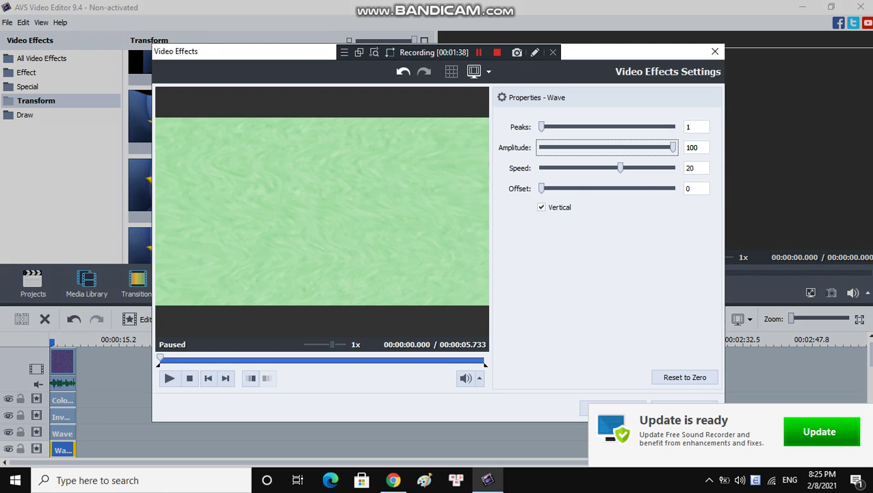
- Turn off Vertical for the fourth line's Wave effect, preview the playback and apply the settings
key("space")
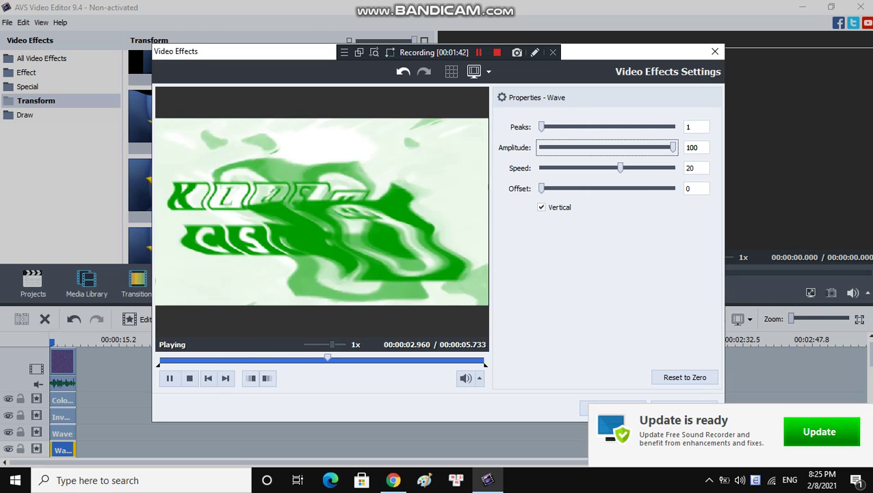
left_click(543, 207)
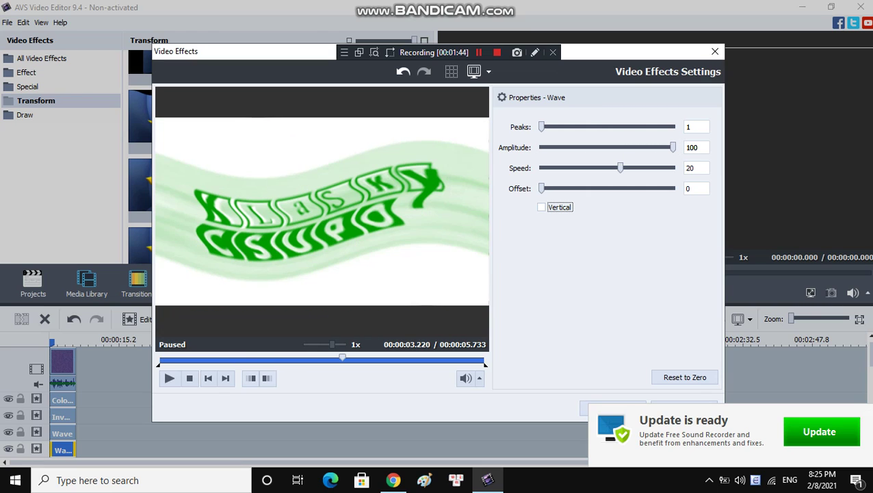
left_click(170, 379)
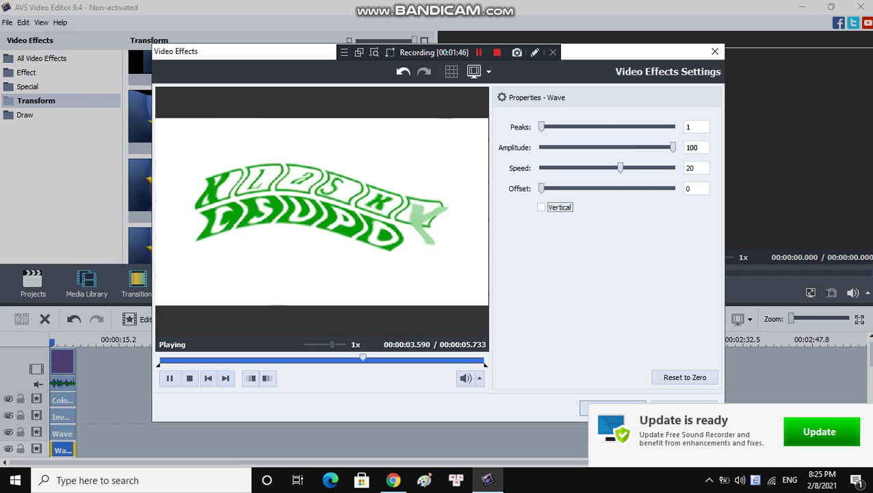
left_click(585, 408)
- Edit the third line's Wave effect and set its Speed to 5
left_click(62, 433)
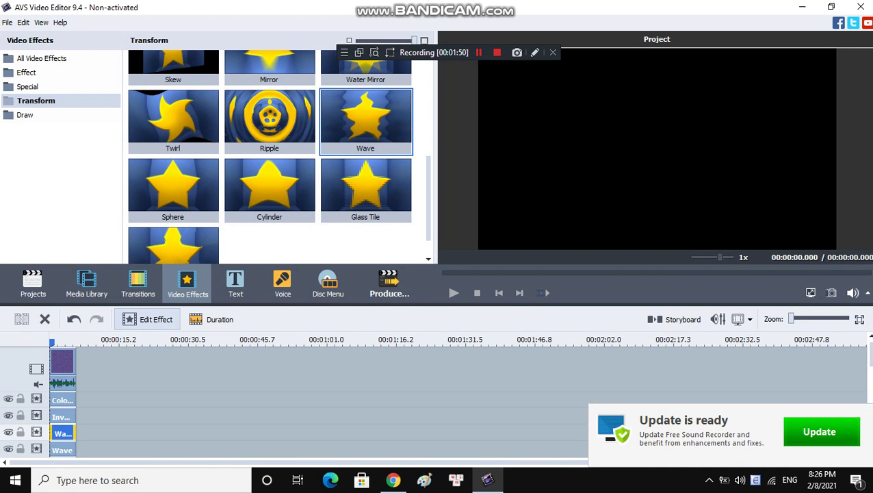
key("Return")
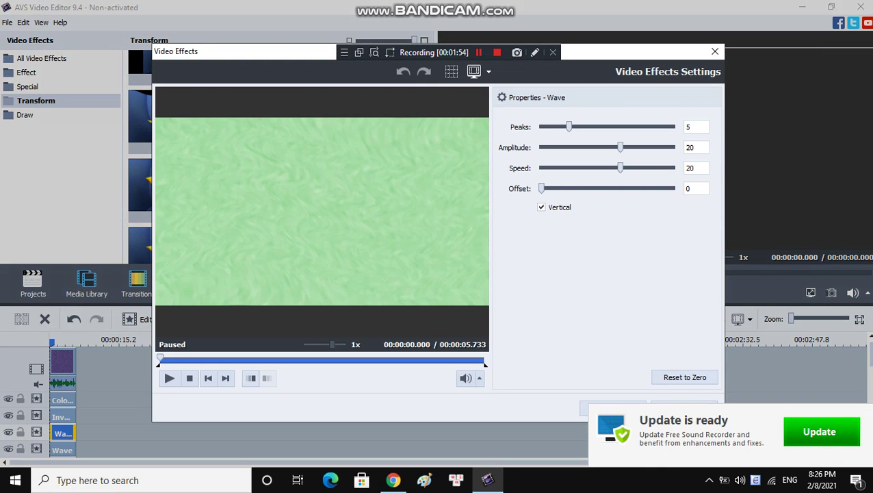
left_click_drag(621, 168, 614, 167)
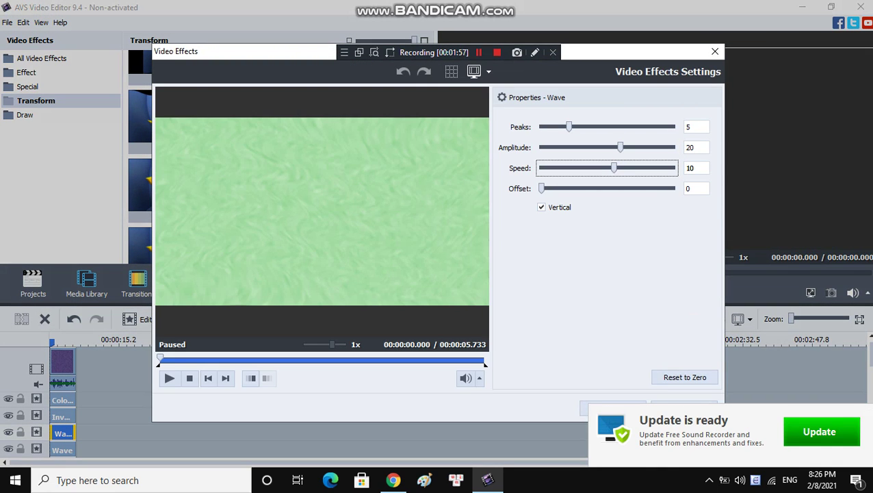
key("Left")
- Set the Peaks of the third line's Wave effect to 1
key("shift+Tab")
key("shift+Tab")
key("Left")
key("Left")
key("Left")
key("Left")
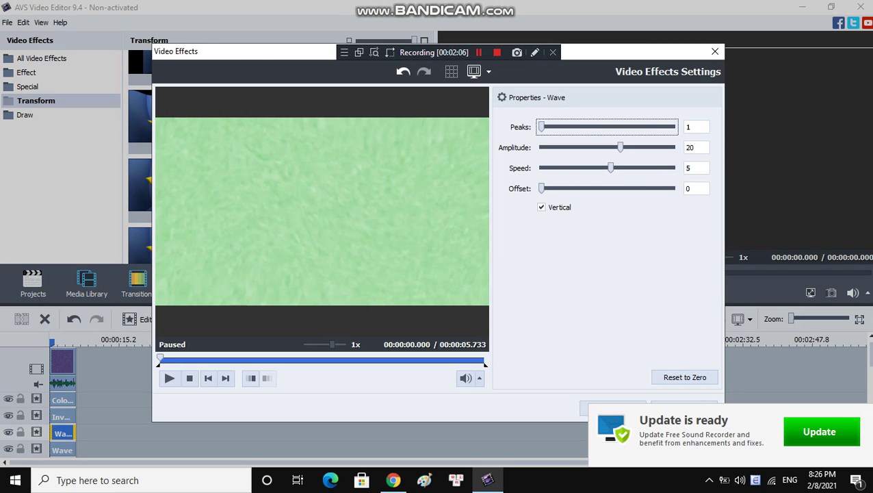
- Set the third line's Wave Peaks to 5, play a preview and apply the settings
key("Right")
key("Right")
key("Right")
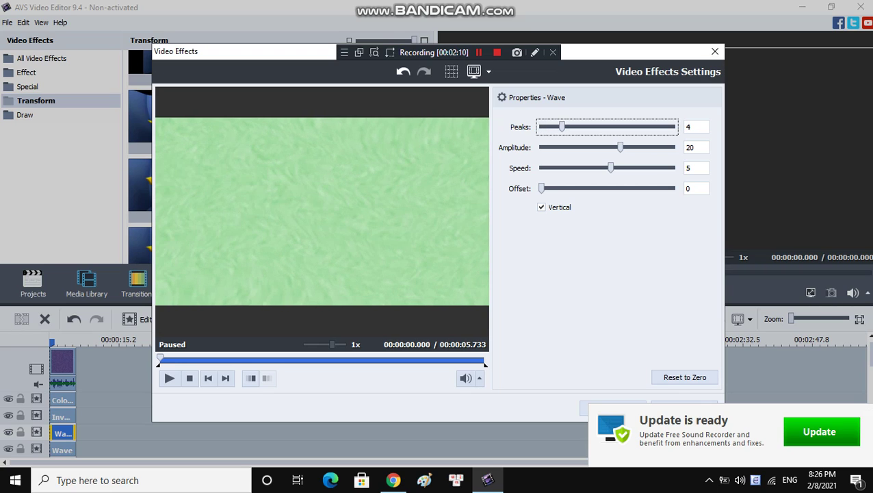
key("Right")
key("space")
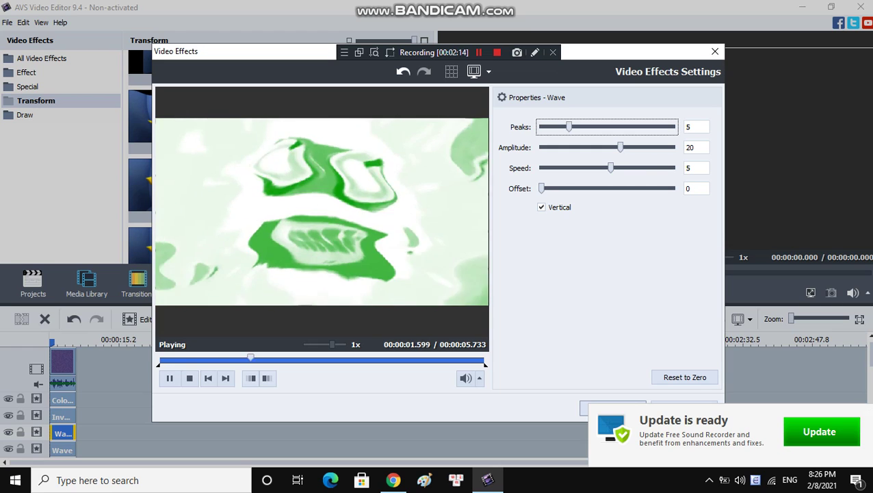
key("Return")
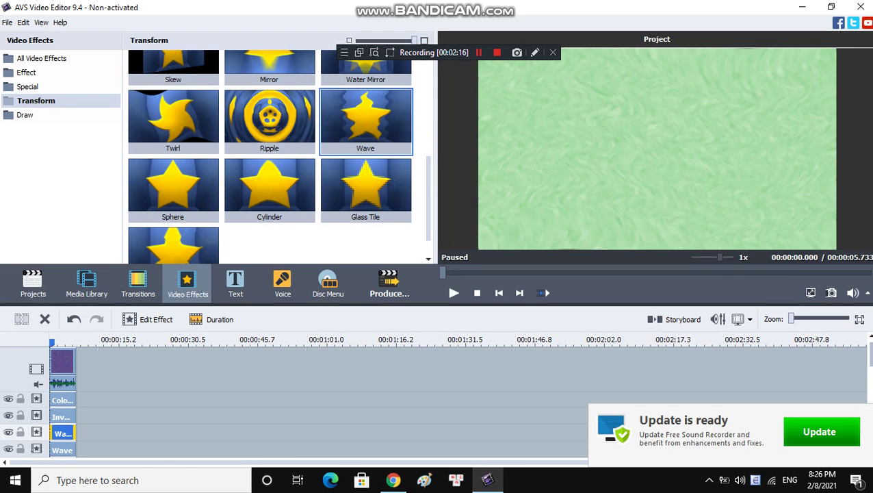
- Reopen the third line's Wave settings, move the dialog clear of the update notification, reduce Peaks and apply the change
left_click(148, 319)
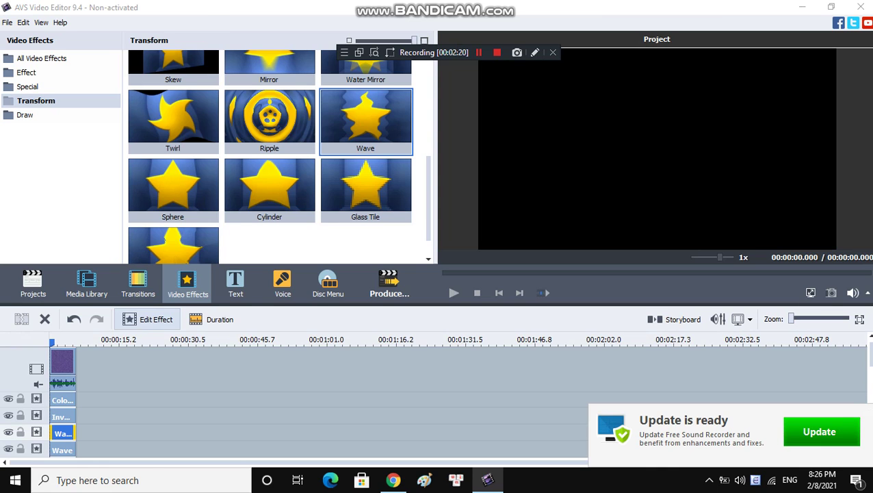
key("Return")
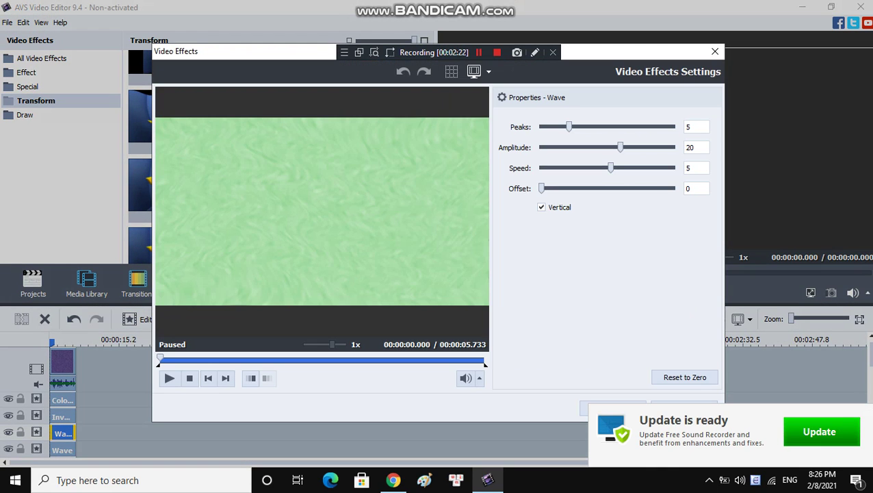
left_click_drag(617, 53, 475, 53)
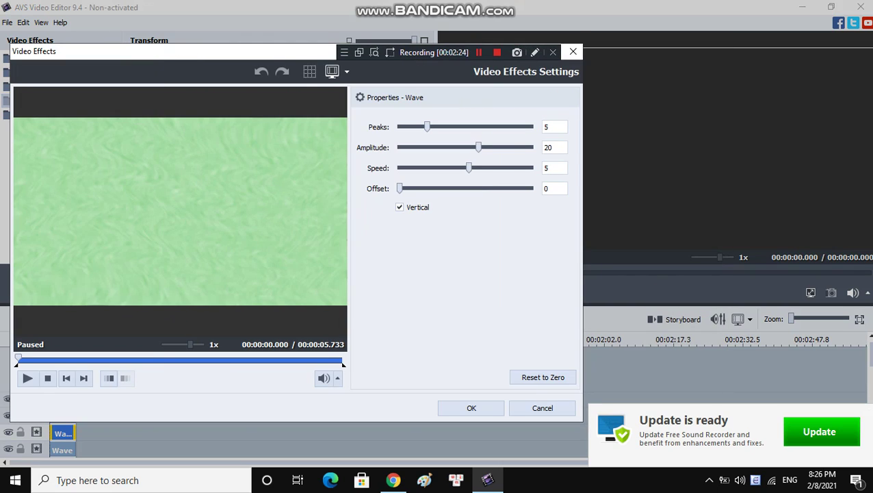
key("Tab")
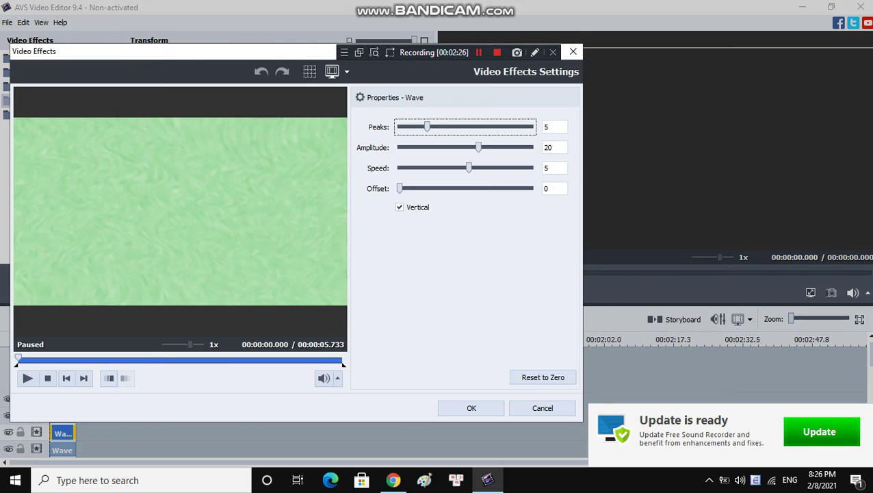
key("Left")
key("Left")
key("Left")
key("Return")
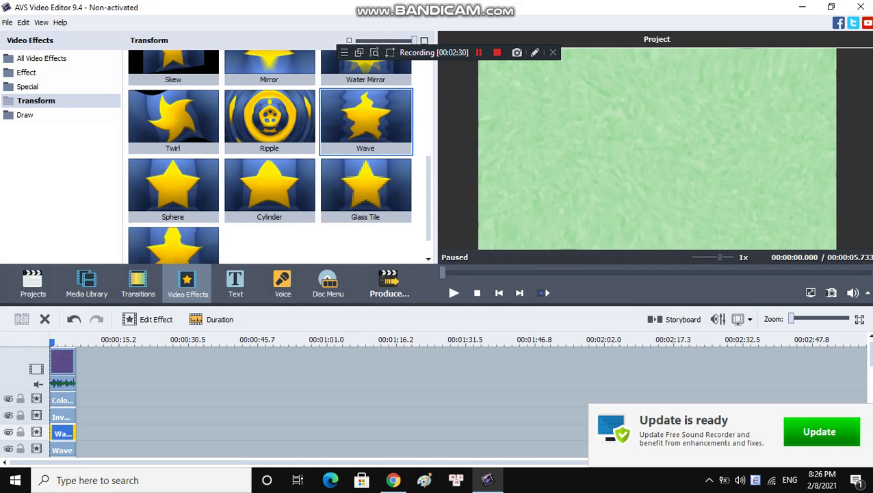
- Place the Klasky Csupo logo clip from the Current Project media on the audio line at the start of the timeline
left_click_drag(871, 354, 870, 378)
key("ctrl+z")
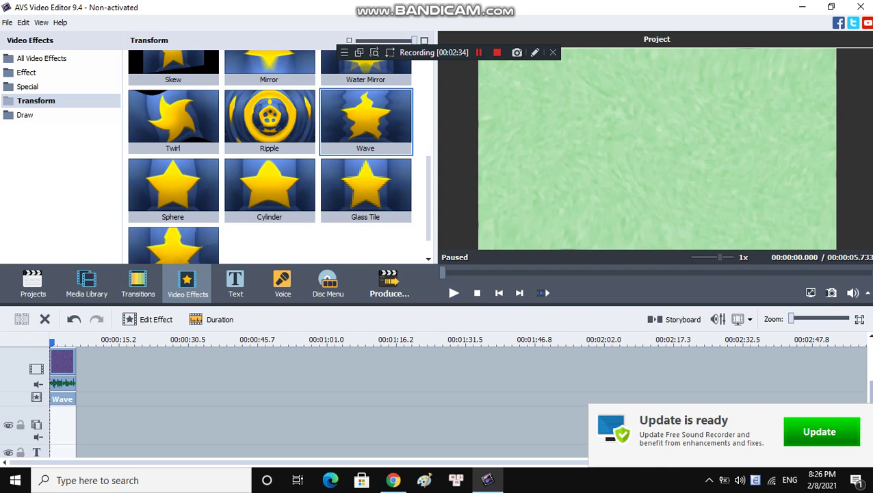
left_click(87, 281)
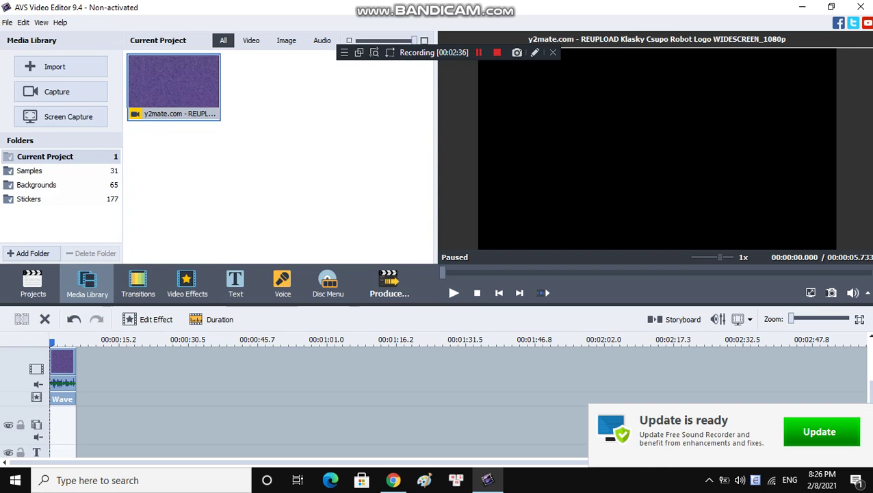
scroll(411, 417, "down", 4)
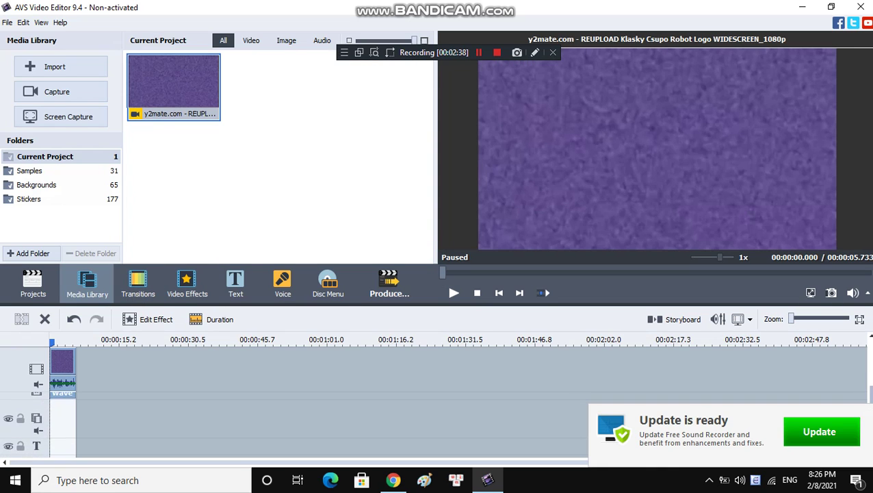
left_click_drag(174, 85, 103, 472)
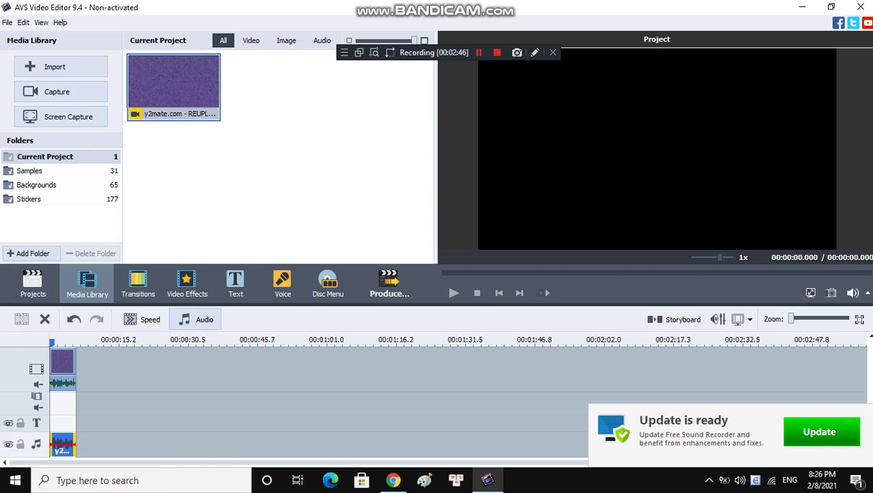
- Enable Pitch Shift at a Rate of 80 on the first audio line's clip, preview it, apply it and play the project
left_click(196, 319)
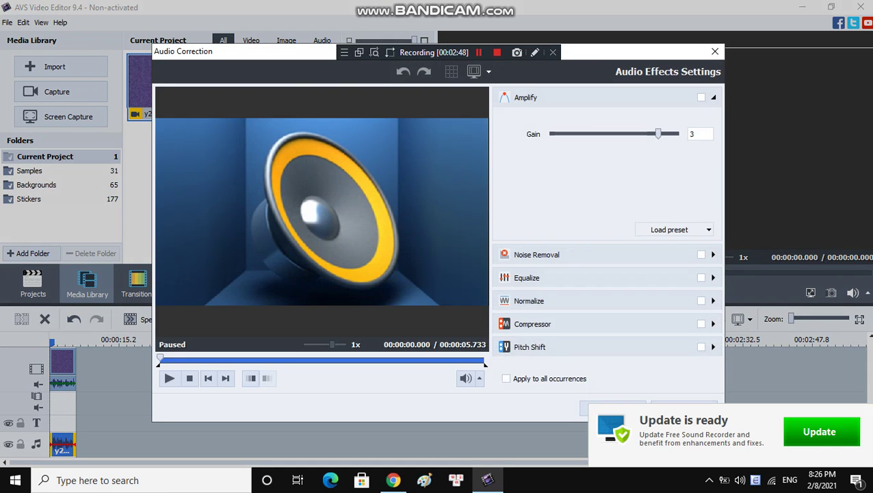
left_click(531, 347)
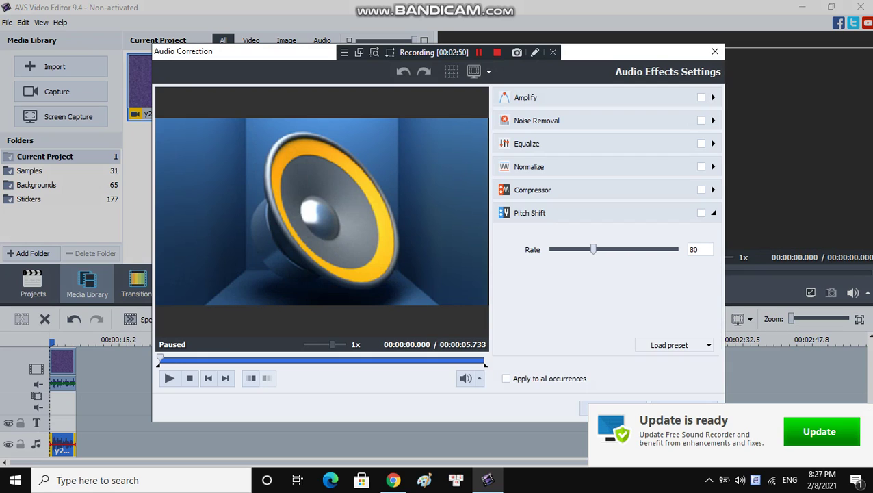
mouse_move(594, 249)
left_mouse_down()
mouse_move(615, 249)
mouse_move(595, 249)
left_mouse_up()
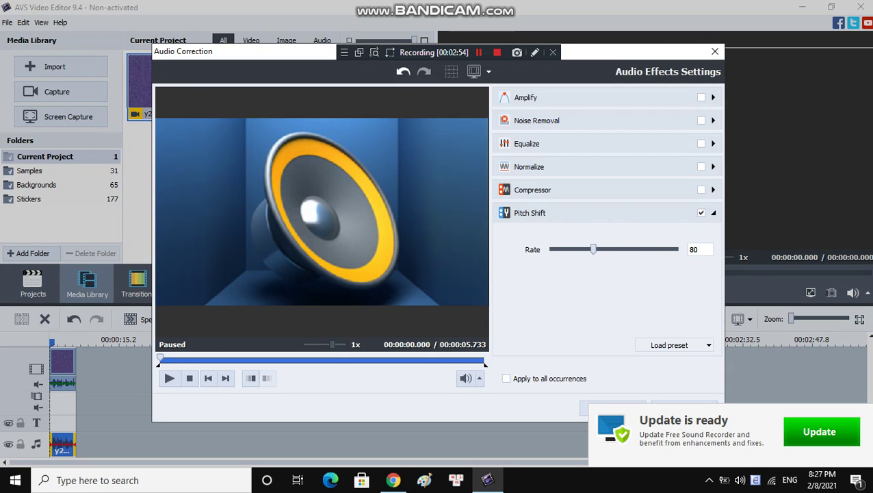
left_click(169, 377)
left_click(612, 408)
left_click(454, 293)
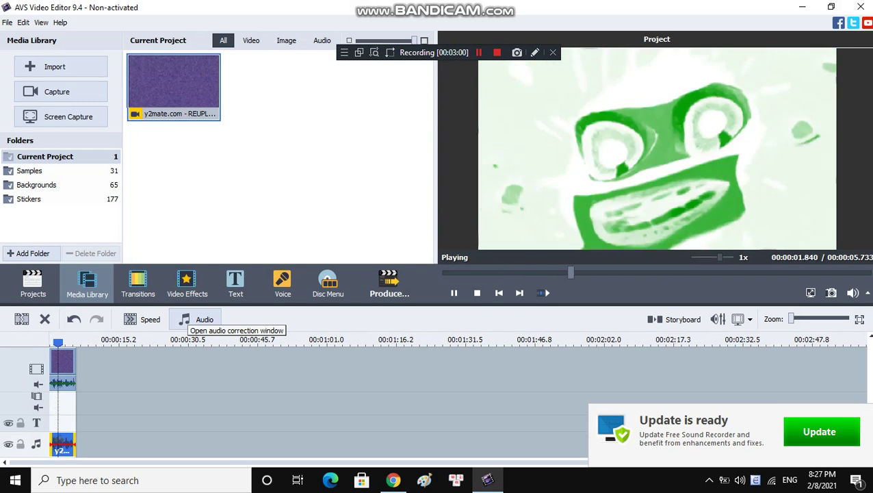
- Set the Pitch Shift Rate of the first audio line's clip to 120, preview and apply it, and play the project
left_click(197, 319)
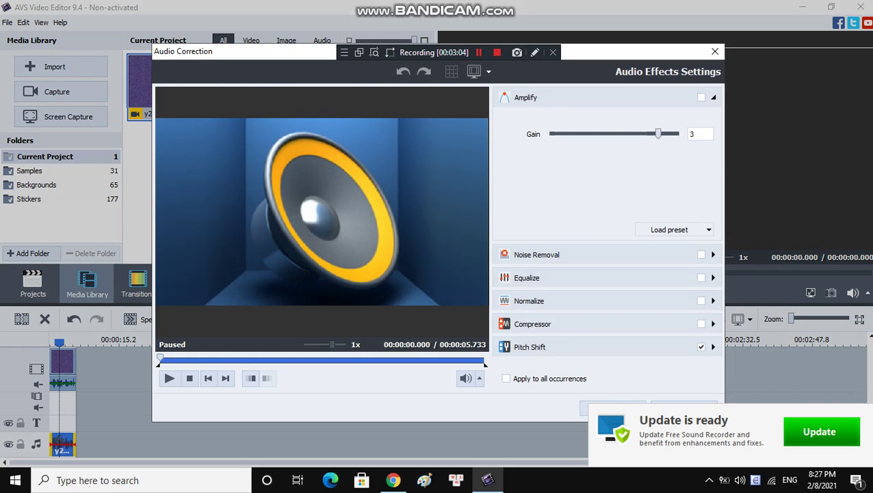
left_click_drag(593, 249, 634, 249)
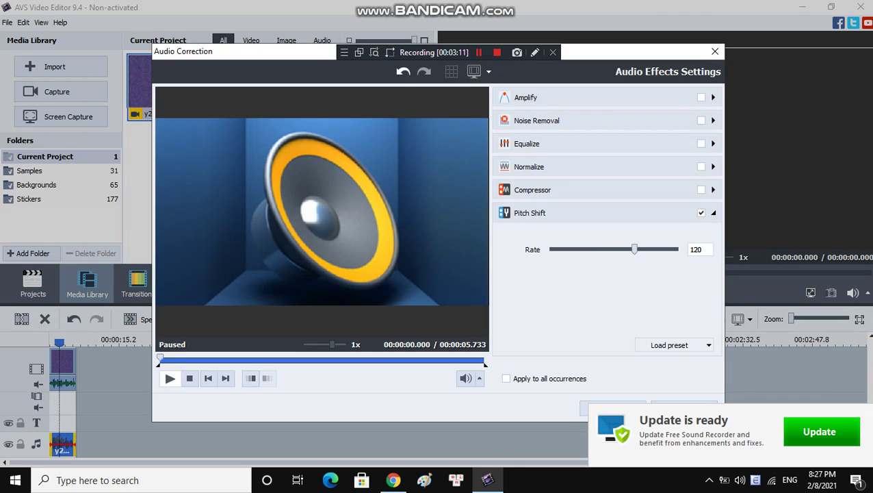
left_click(169, 377)
left_click(611, 406)
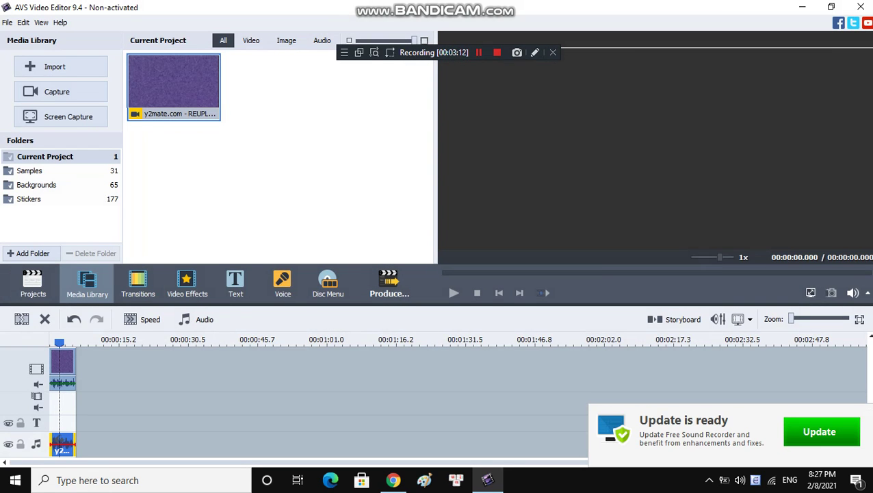
left_click(455, 293)
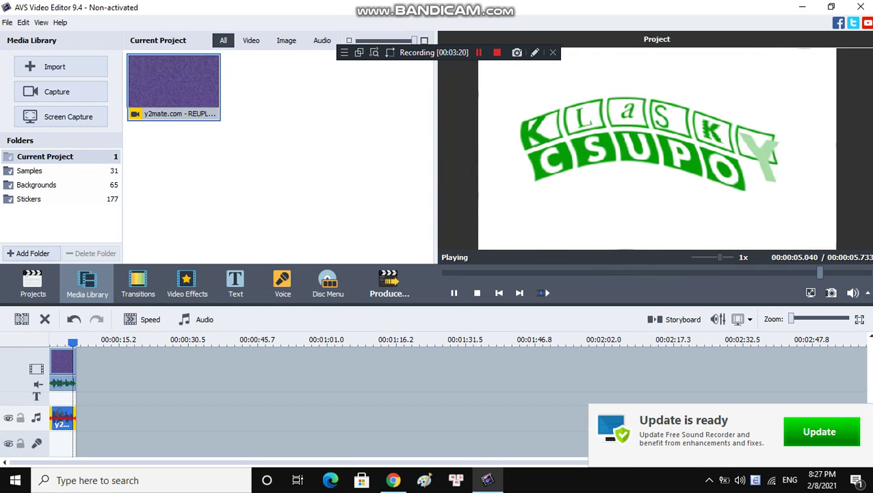
- Add a second audio line and place the logo clip at its start
right_click(37, 415)
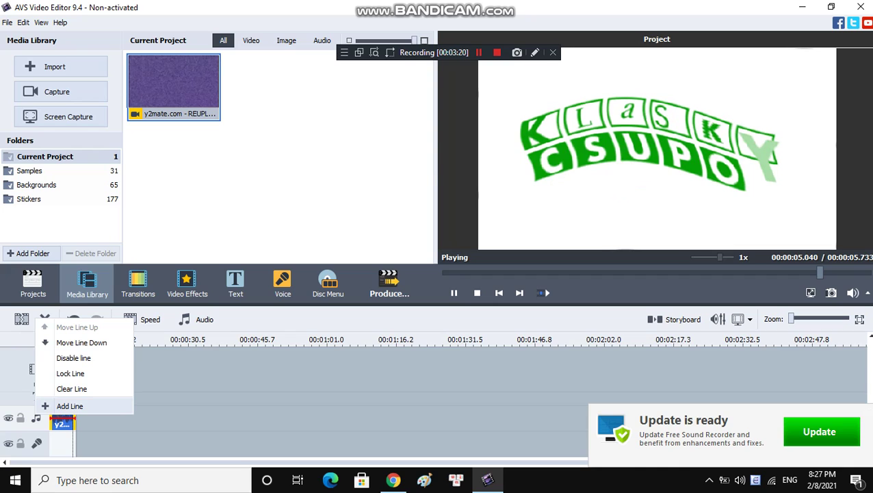
left_click(70, 406)
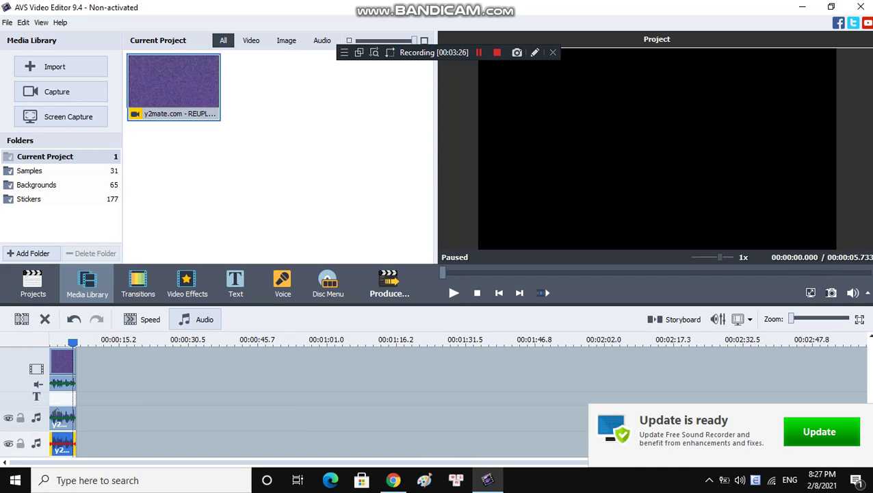
- Apply Pitch Shift with a Rate of 135 to the second audio line's clip, previewing it before applying, and play the project
left_click(196, 320)
left_click(713, 347)
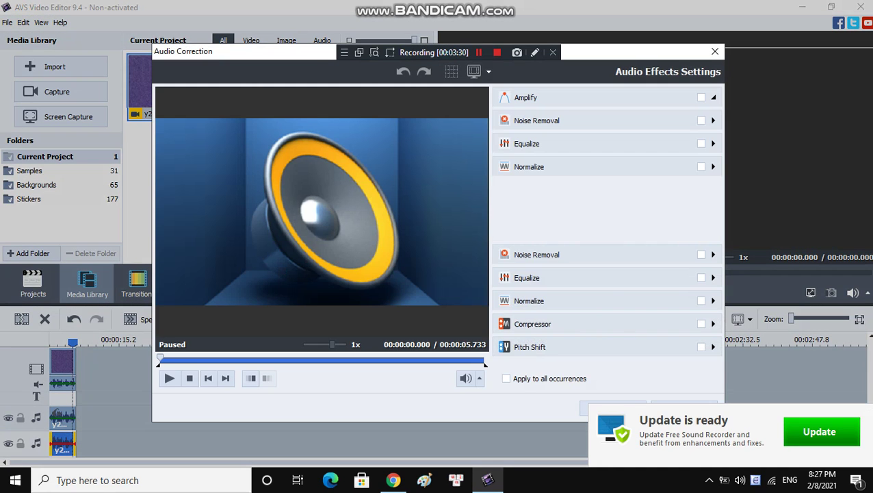
left_click_drag(593, 249, 647, 249)
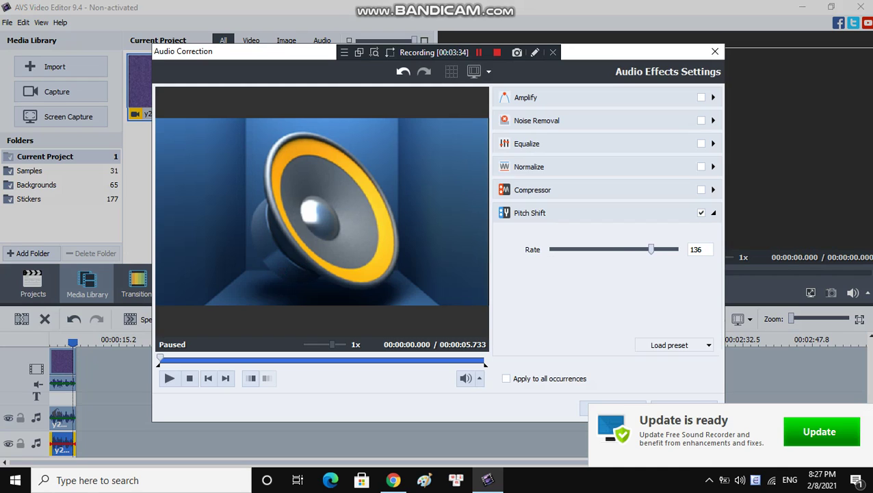
left_click(169, 378)
left_click_drag(292, 55, 167, 13)
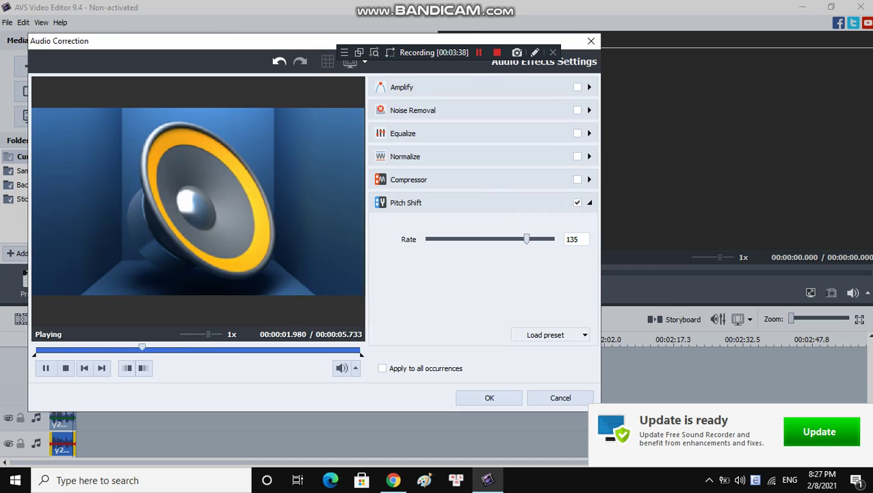
left_click(490, 397)
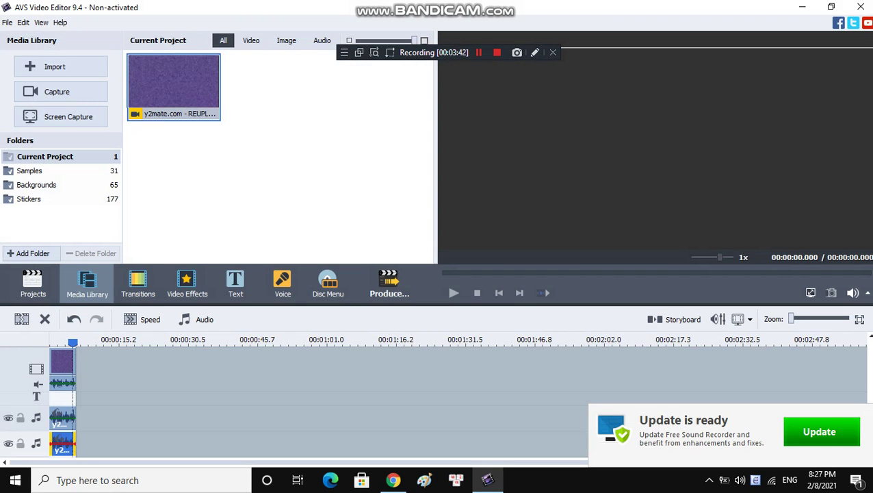
left_click(454, 293)
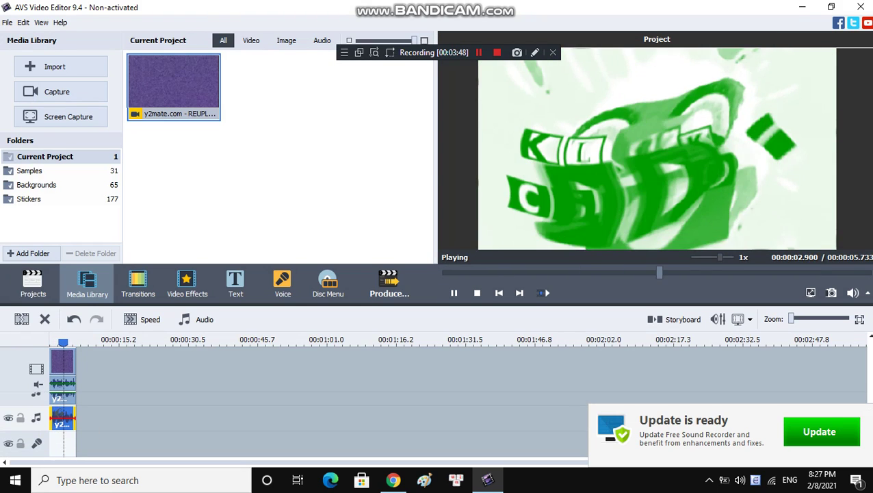
- Add a third audio line, place the logo clip at its start and open the clip's audio correction settings
right_click(38, 418)
left_click(72, 394)
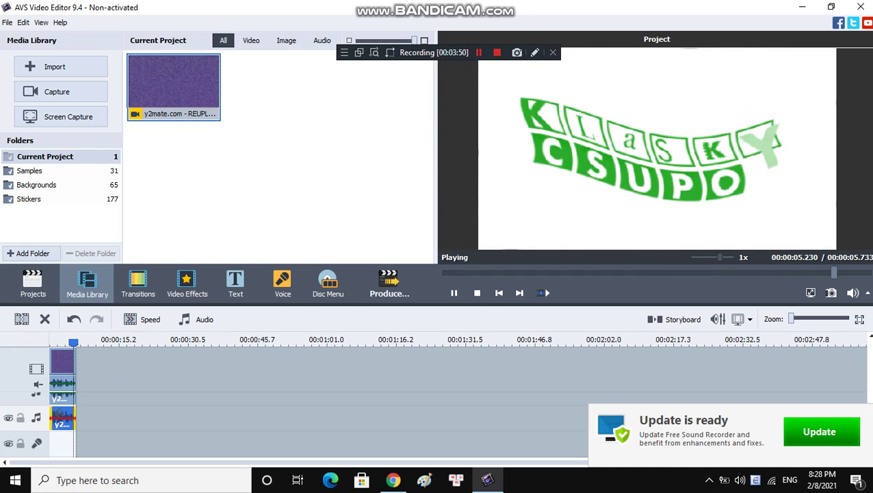
left_click_drag(173, 84, 61, 444)
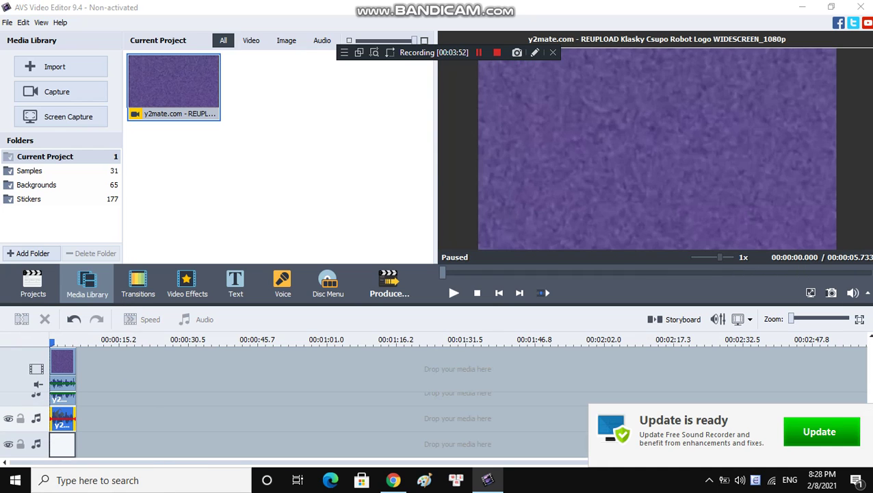
key("ctrl+v")
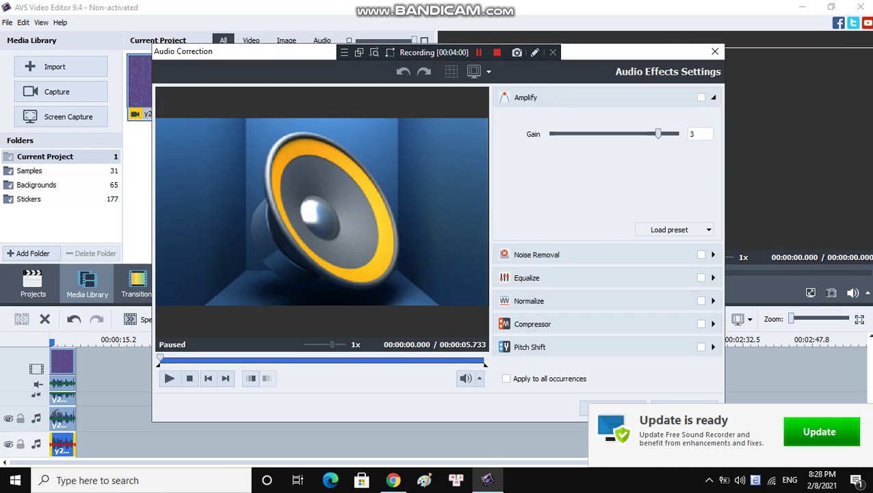
- Enable Pitch Shift with a Rate of 150 on the third audio line's clip, preview and apply it, and play the project
left_click(530, 347)
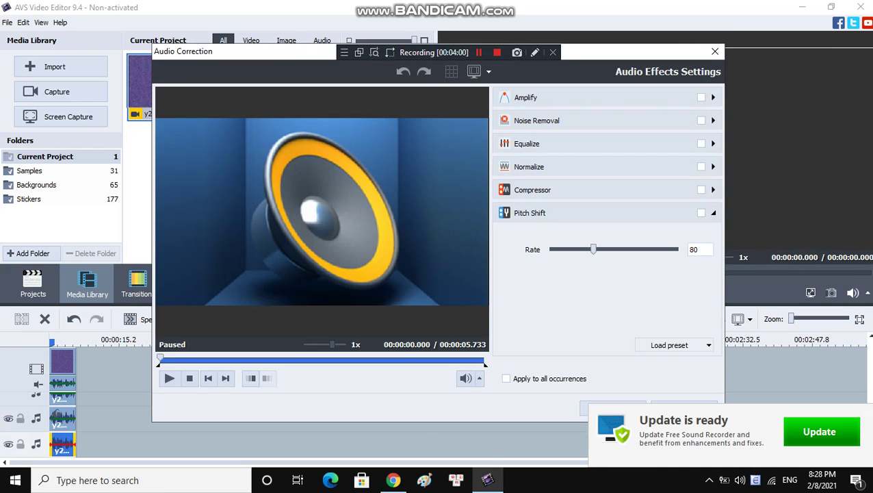
left_click_drag(593, 249, 661, 249)
left_click(169, 378)
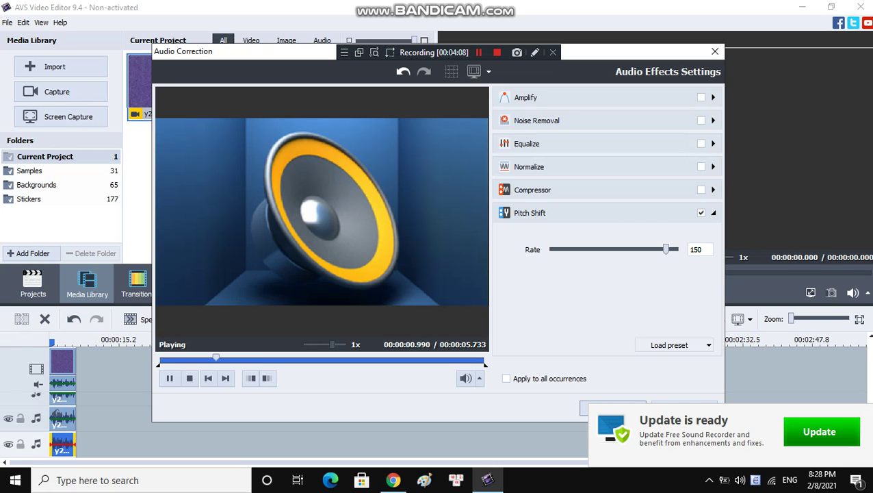
left_click(584, 409)
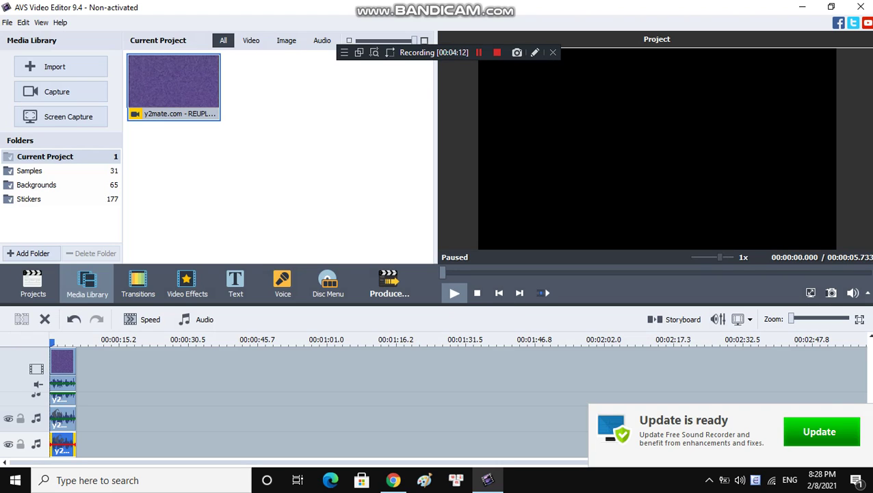
left_click(454, 293)
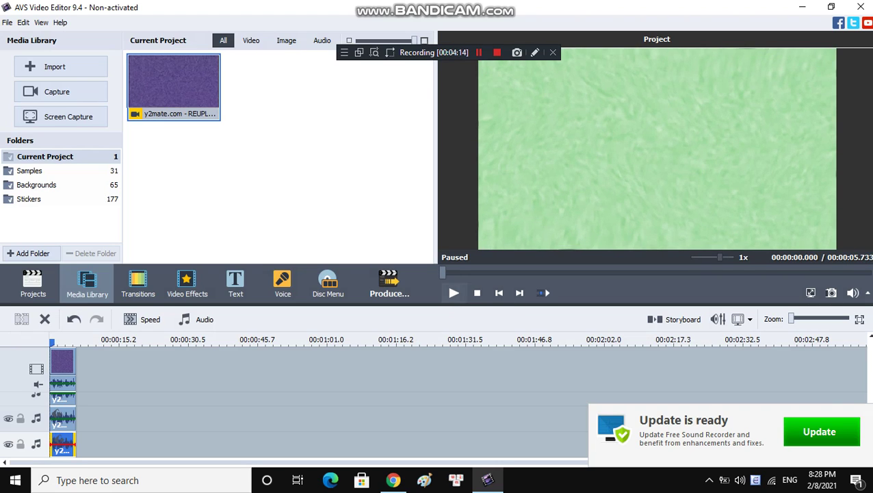
left_click(454, 293)
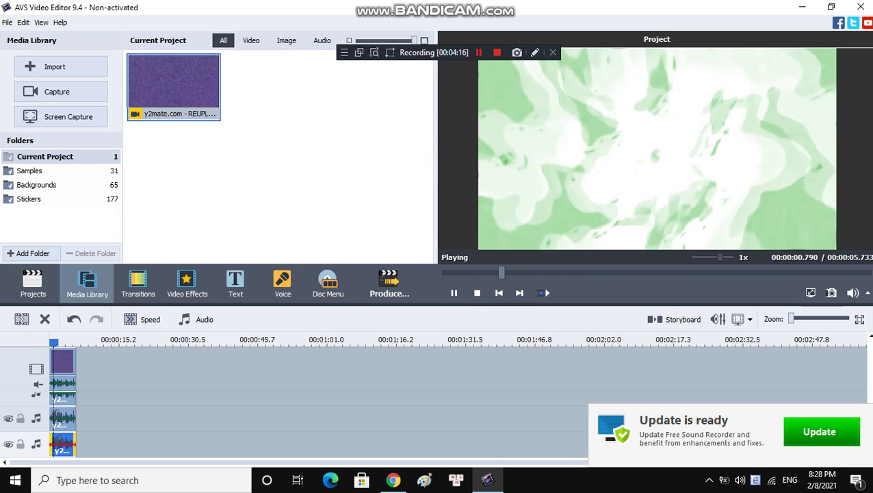